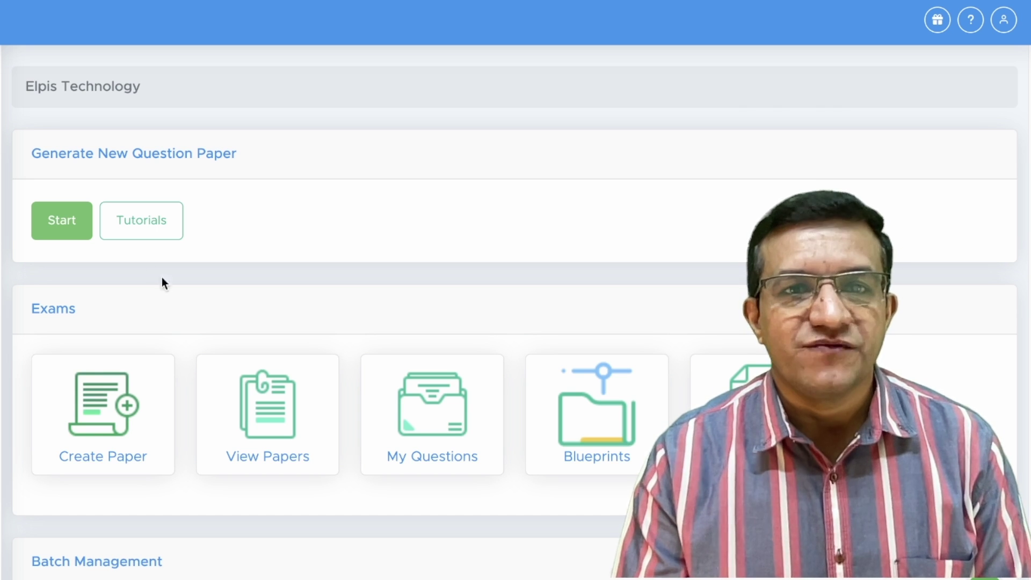
Step: Start a new question paper from the Generate New Question Paper card on the dashboard
{"action": "left_click", "coordinate": [56, 226]}
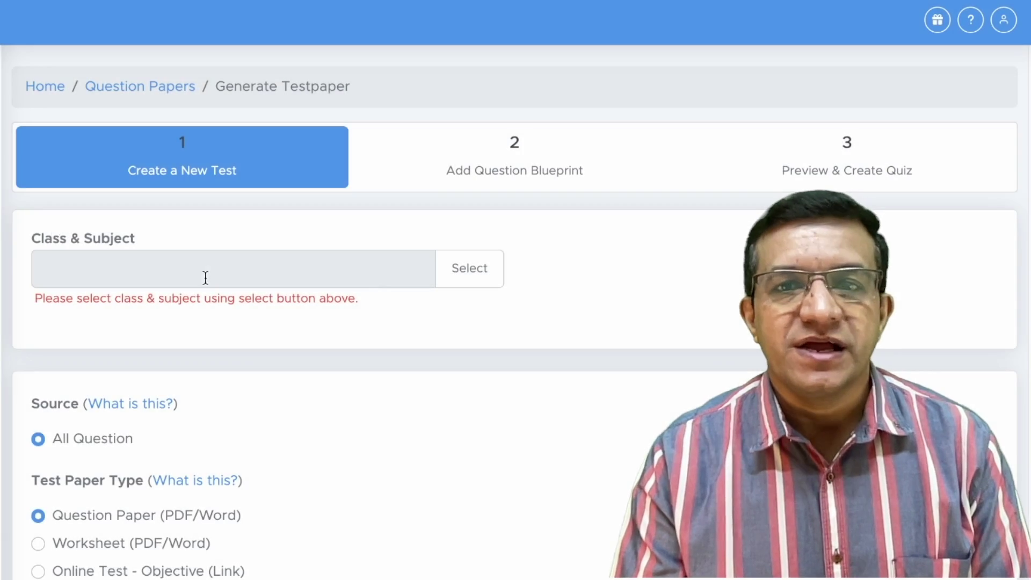
Step: Choose CBSE board, Class 10, Mathematics as the paper's class and subject
{"action": "left_click", "coordinate": [486, 271]}
{"action": "left_click", "coordinate": [364, 110]}
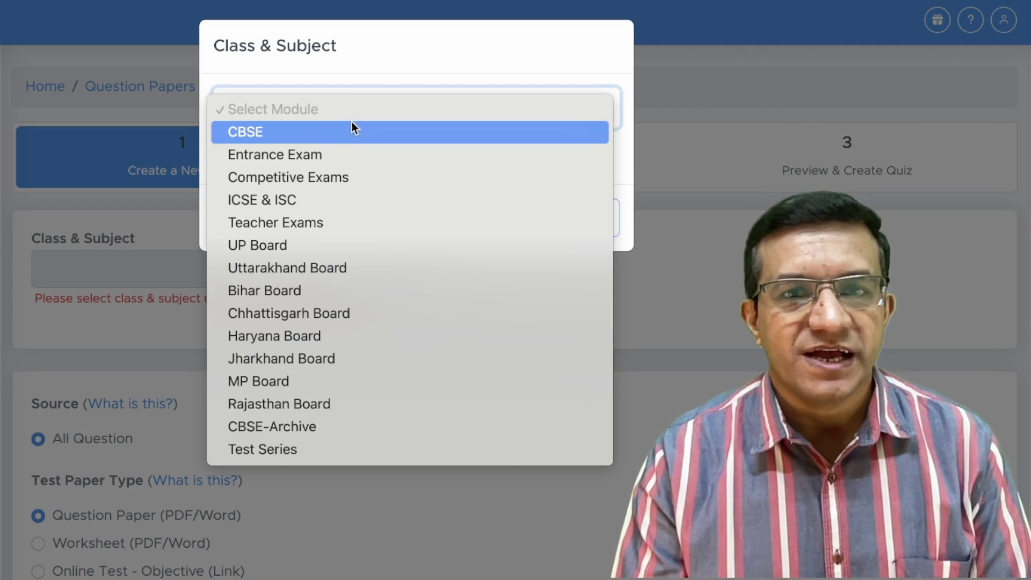
{"action": "left_click", "coordinate": [352, 135]}
{"action": "left_click", "coordinate": [360, 167]}
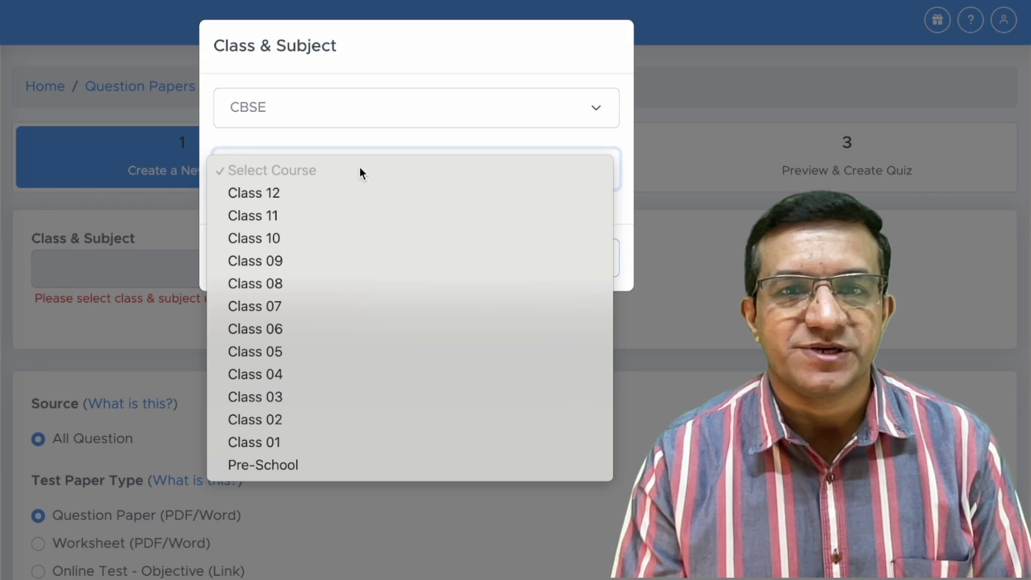
{"action": "left_click", "coordinate": [357, 238]}
{"action": "left_click", "coordinate": [319, 235]}
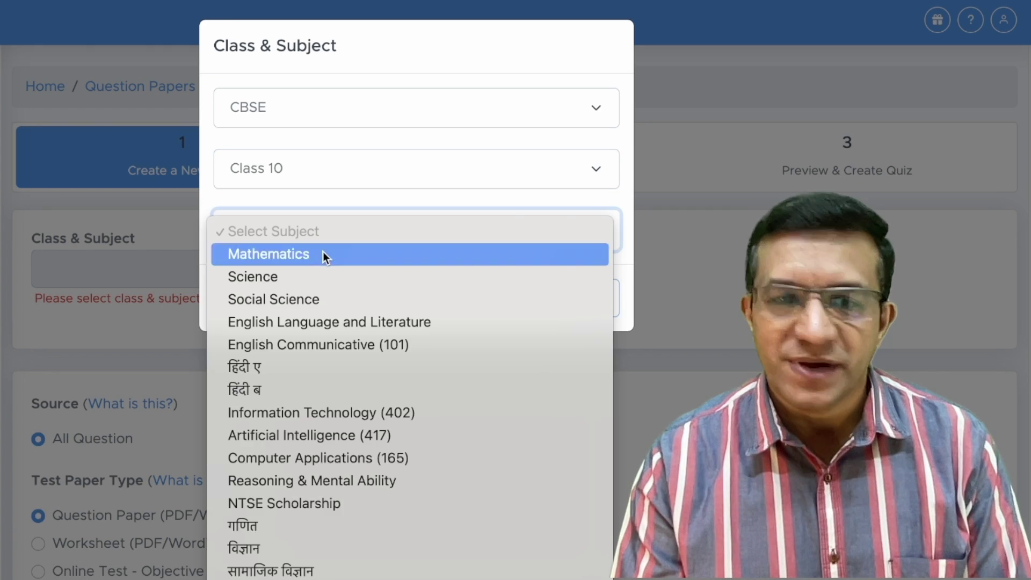
{"action": "left_click", "coordinate": [324, 251]}
{"action": "left_click", "coordinate": [594, 297]}
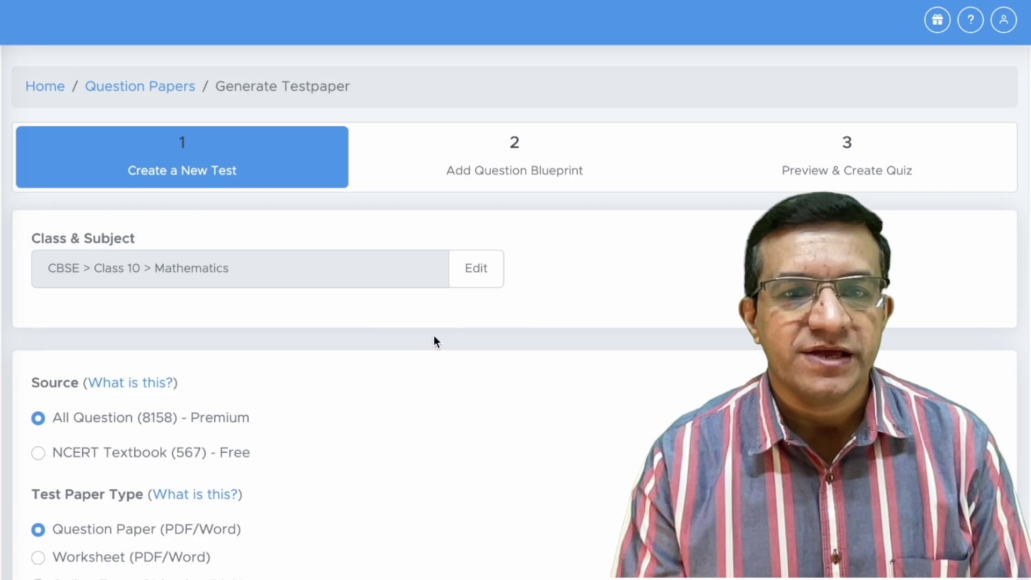
Step: Switch to Automated blueprint mode with the Full Syllabus Blueprint - 1 Standard (2023-24) template
{"action": "scroll", "coordinate": [429, 335], "scroll_direction": "down", "scroll_amount": 3}
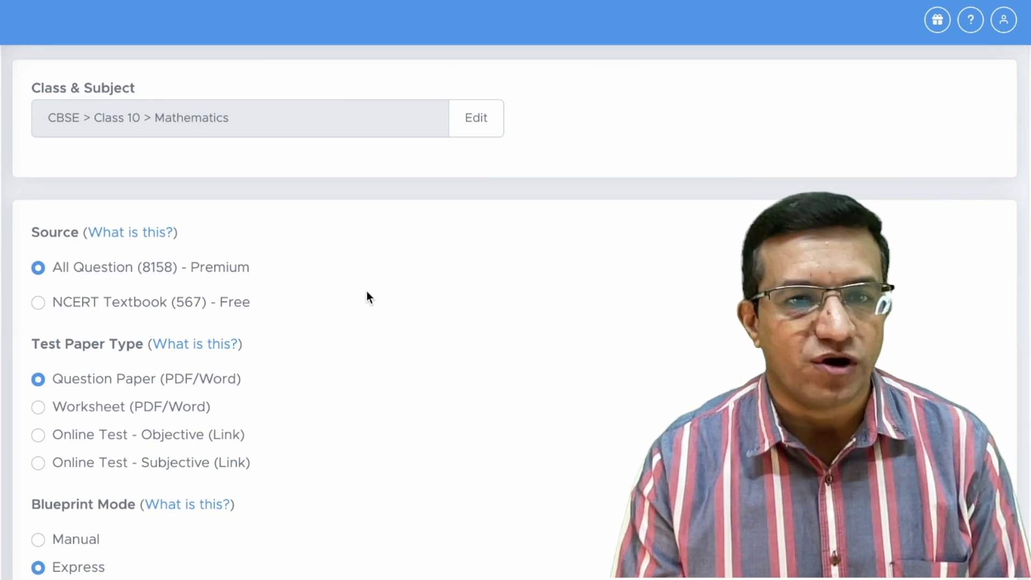
{"action": "scroll", "coordinate": [367, 292], "scroll_direction": "down", "scroll_amount": 2}
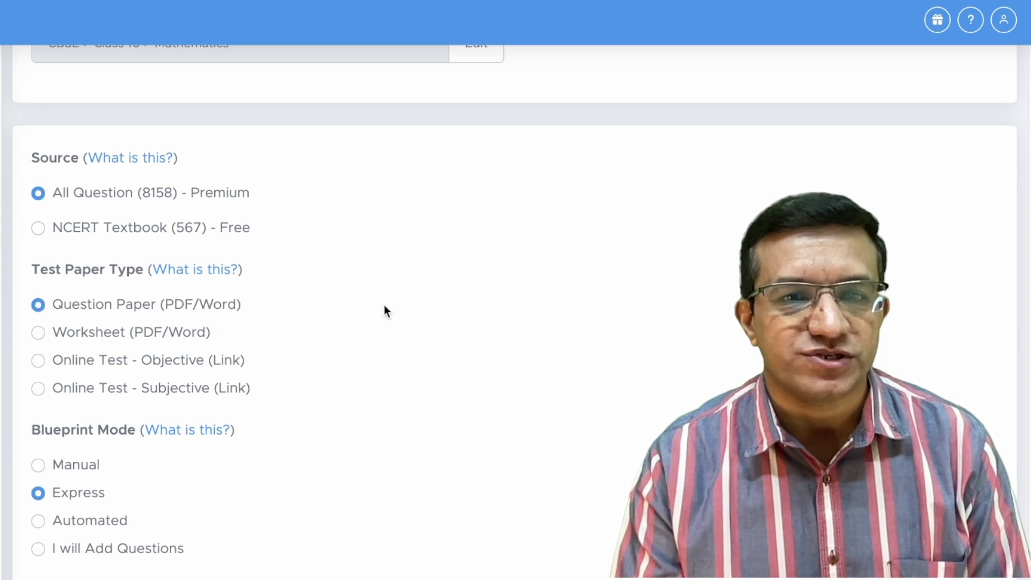
{"action": "scroll", "coordinate": [385, 311], "scroll_direction": "down", "scroll_amount": 3}
{"action": "scroll", "coordinate": [308, 316], "scroll_direction": "down", "scroll_amount": 1}
{"action": "scroll", "coordinate": [309, 317], "scroll_direction": "down", "scroll_amount": 2}
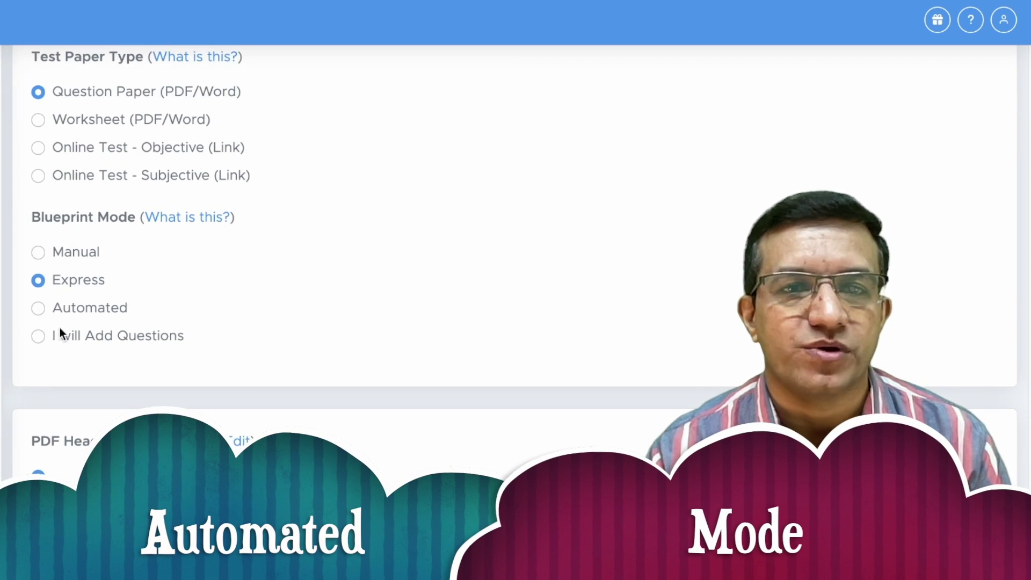
{"action": "left_click", "coordinate": [39, 309]}
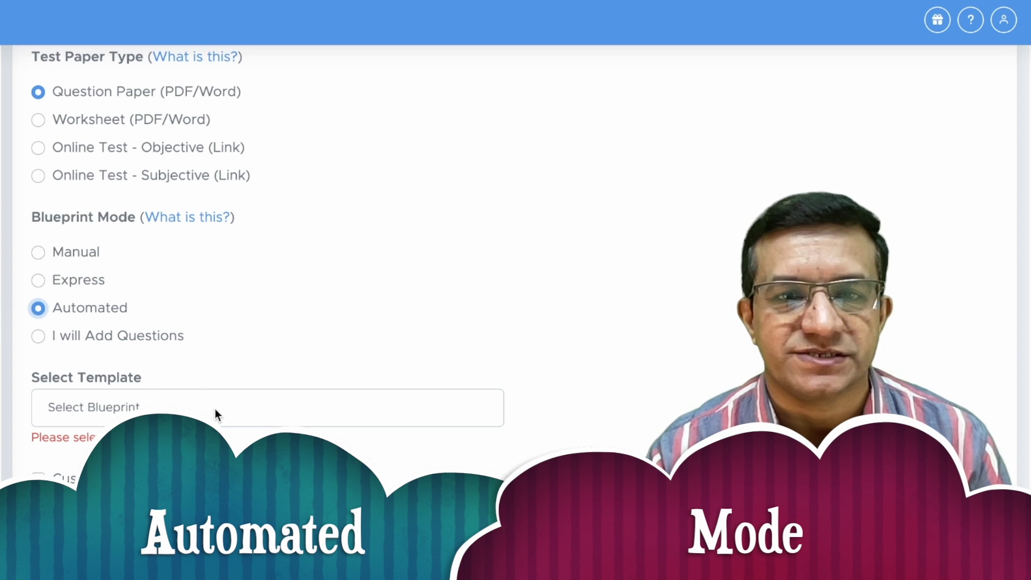
{"action": "scroll", "coordinate": [215, 408], "scroll_direction": "down", "scroll_amount": 2}
{"action": "left_click", "coordinate": [202, 321]}
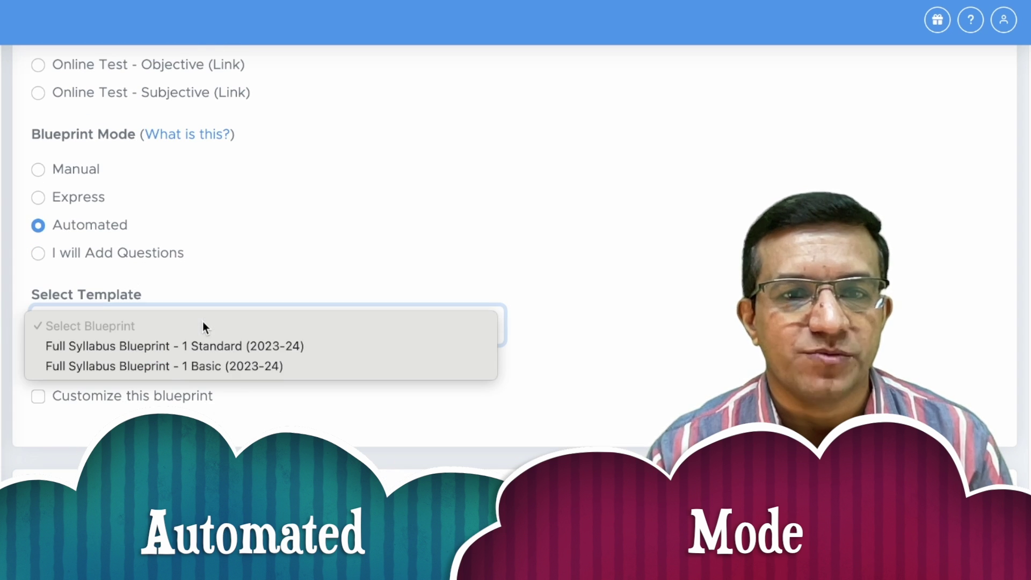
{"action": "left_click", "coordinate": [216, 346]}
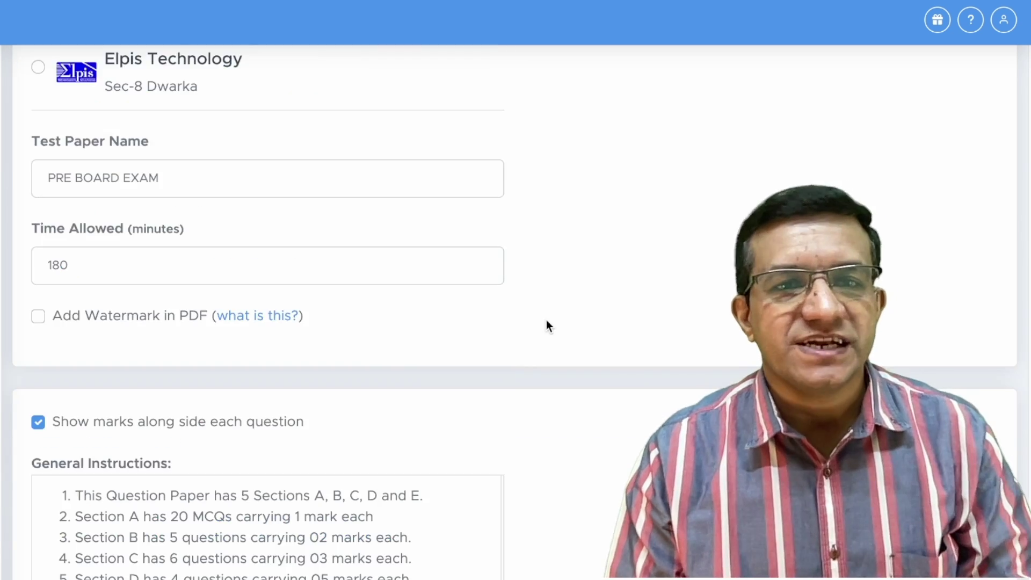
Step: Accept the terms of use, save the PRE BOARD EXAM settings, and reload the generated preview
{"action": "scroll", "coordinate": [546, 321], "scroll_direction": "down", "scroll_amount": 6}
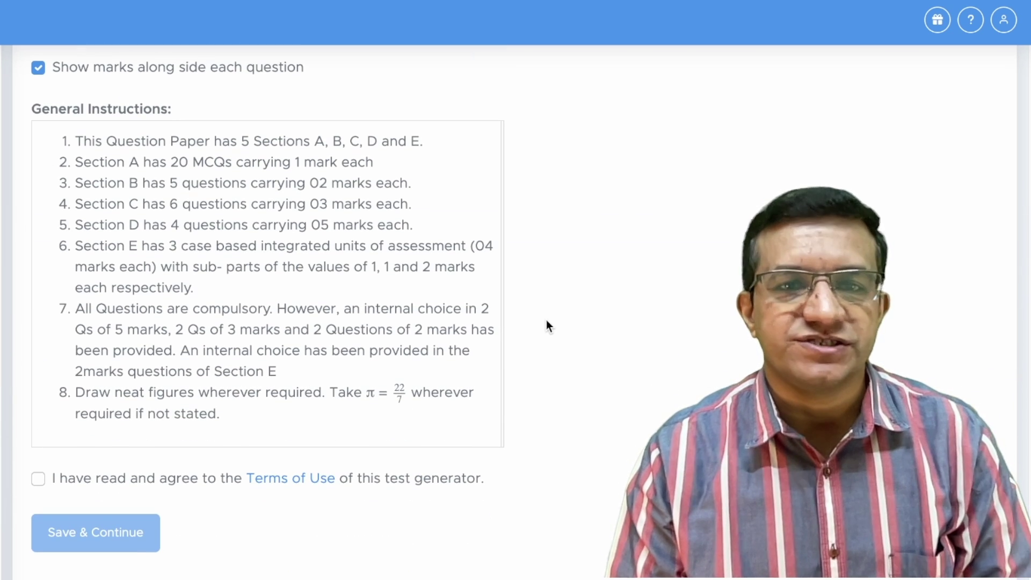
{"action": "left_click", "coordinate": [38, 478]}
{"action": "left_click", "coordinate": [108, 533]}
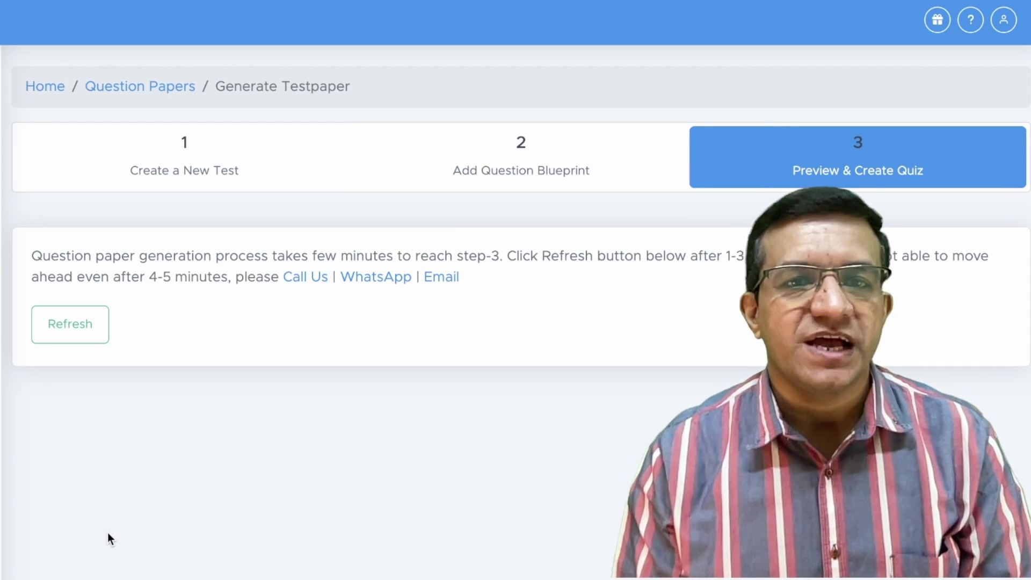
{"action": "left_click", "coordinate": [66, 326]}
{"action": "scroll", "coordinate": [78, 322], "scroll_direction": "down", "scroll_amount": 2}
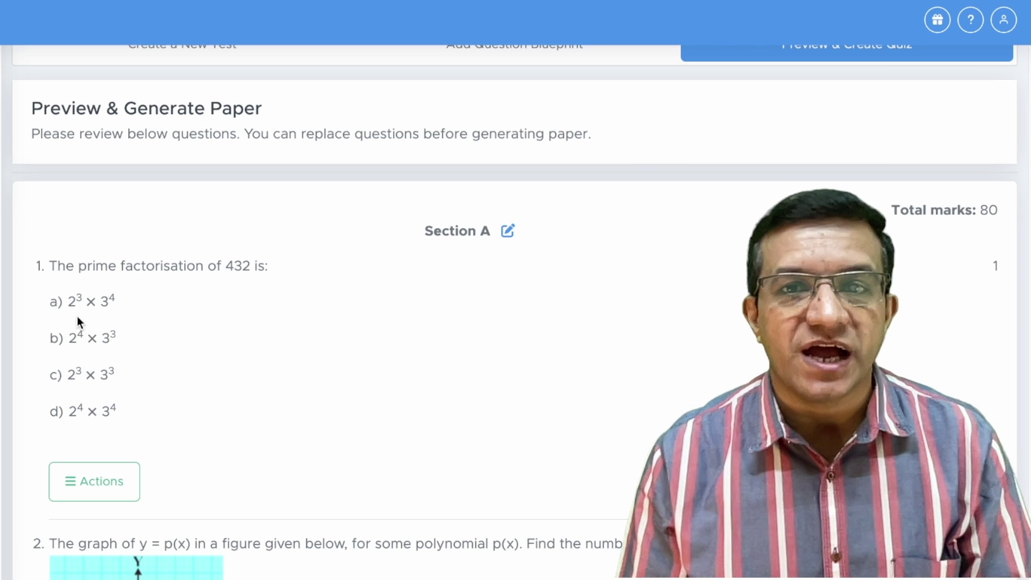
Step: Scroll the 80-mark paper preview down to Section D and bring up question 32's actions
{"action": "scroll", "coordinate": [319, 307], "scroll_direction": "up", "scroll_amount": 2}
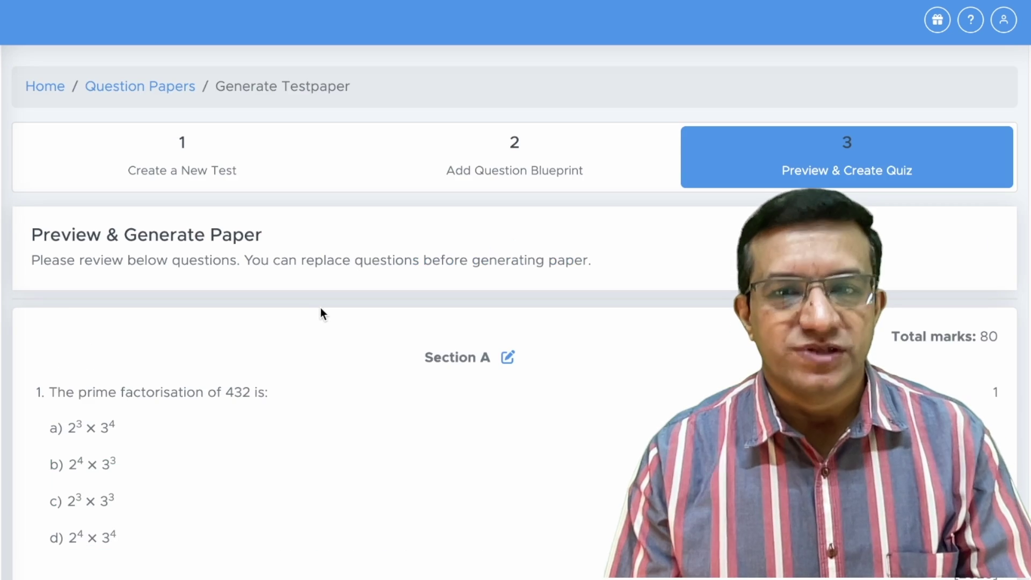
{"action": "scroll", "coordinate": [321, 307], "scroll_direction": "down", "scroll_amount": 4}
{"action": "scroll", "coordinate": [321, 312], "scroll_direction": "down", "scroll_amount": 4}
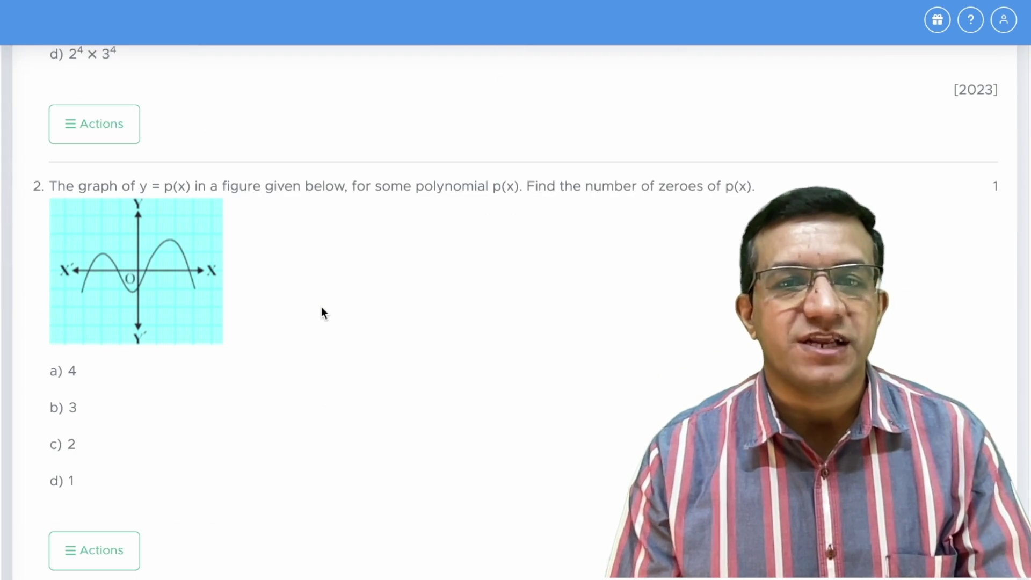
{"action": "scroll", "coordinate": [321, 307], "scroll_direction": "down", "scroll_amount": 20}
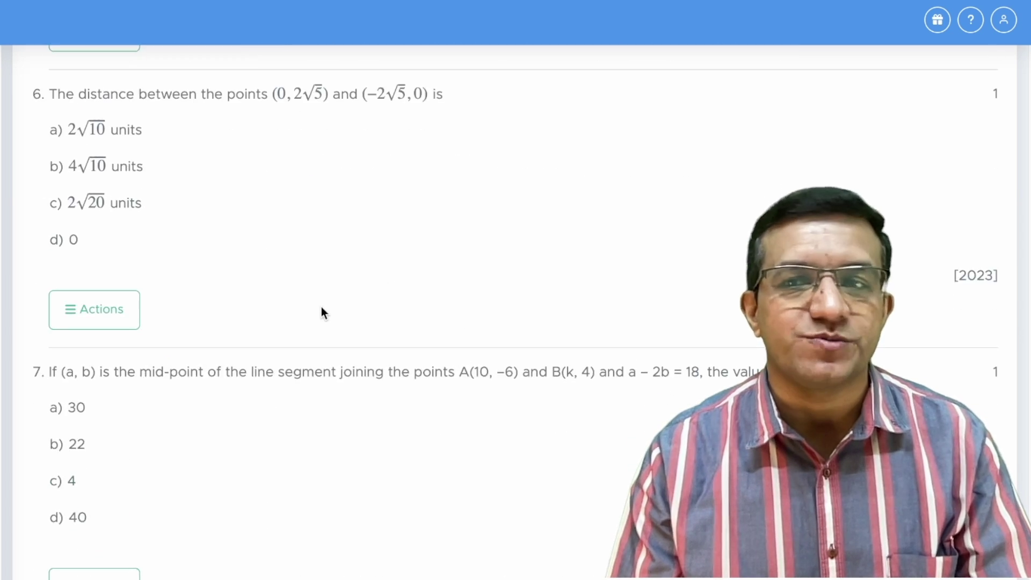
{"action": "scroll", "coordinate": [321, 308], "scroll_direction": "down", "scroll_amount": 20}
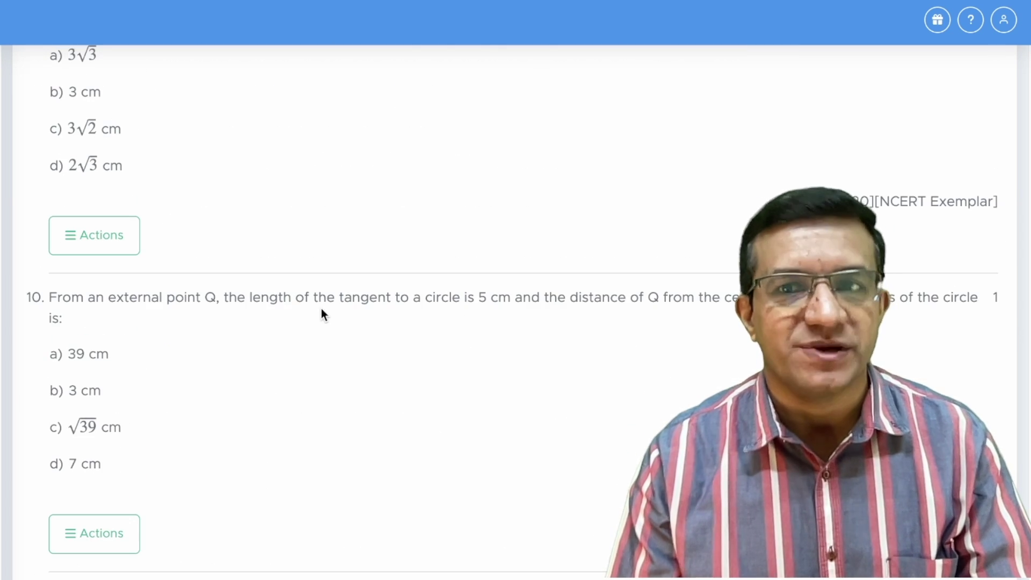
{"action": "scroll", "coordinate": [322, 308], "scroll_direction": "down", "scroll_amount": 12}
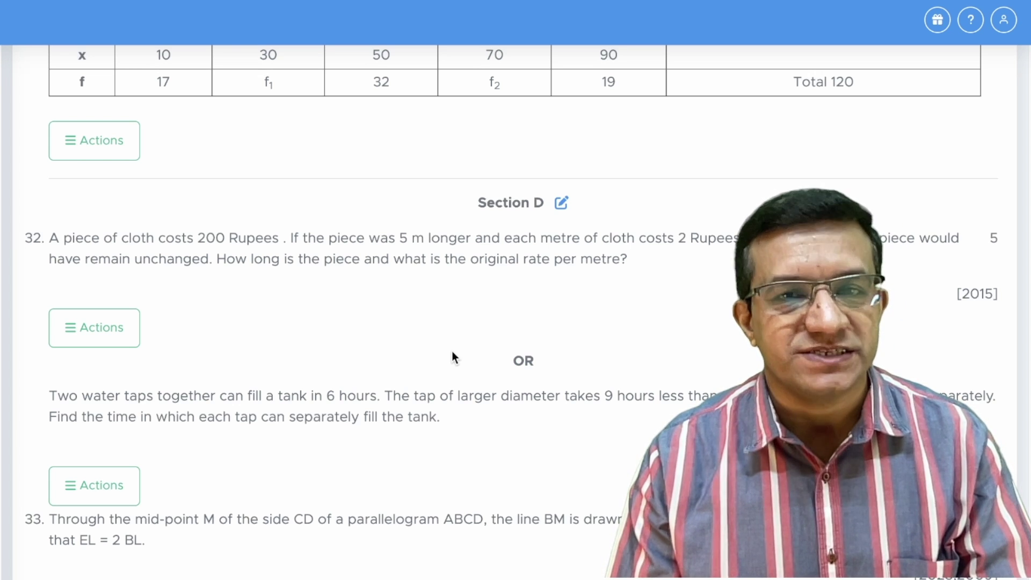
{"action": "left_click", "coordinate": [98, 327]}
Step: Swap question 32 for the 'Find all the values of k' equal-roots question on 2x² + kx + 8 = 0
{"action": "left_click", "coordinate": [291, 92]}
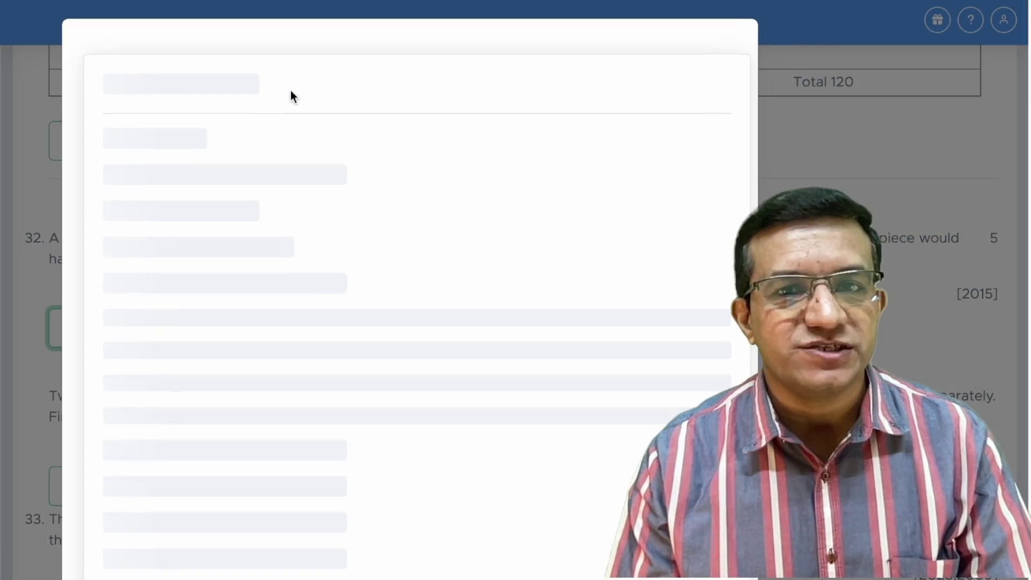
{"action": "scroll", "coordinate": [294, 239], "scroll_direction": "down", "scroll_amount": 8}
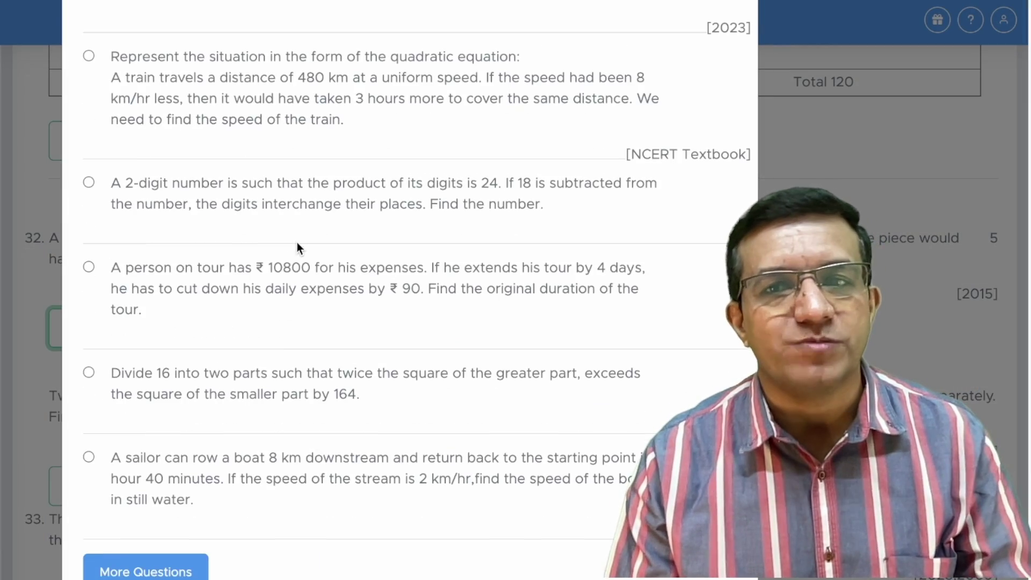
{"action": "scroll", "coordinate": [297, 243], "scroll_direction": "up", "scroll_amount": 6}
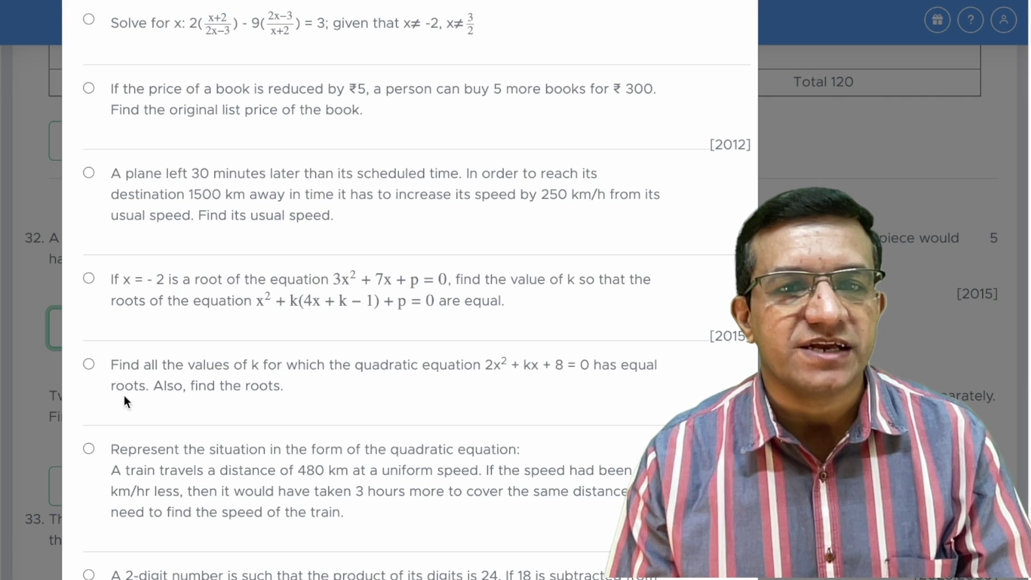
{"action": "left_click", "coordinate": [89, 365]}
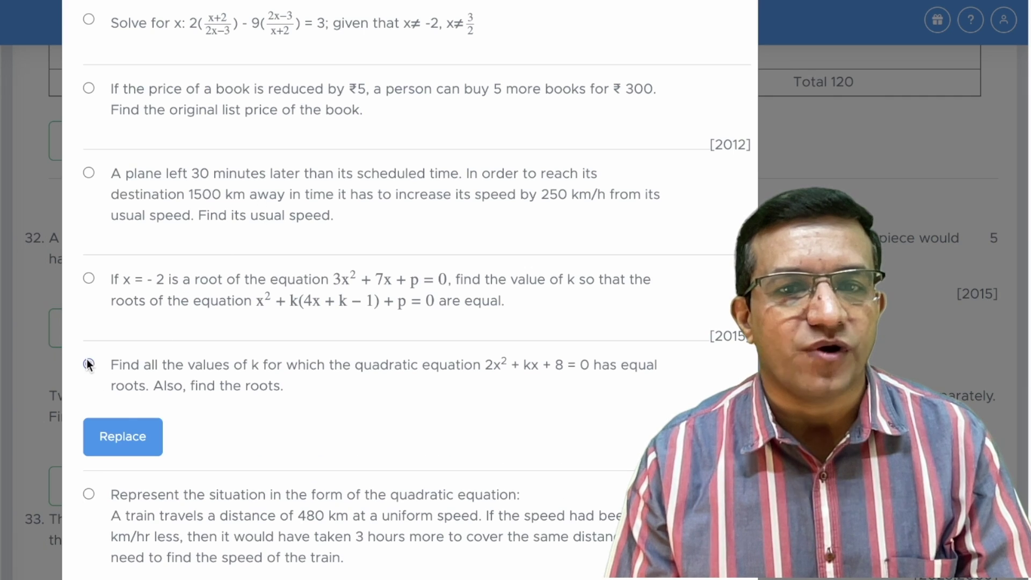
{"action": "left_click", "coordinate": [123, 437]}
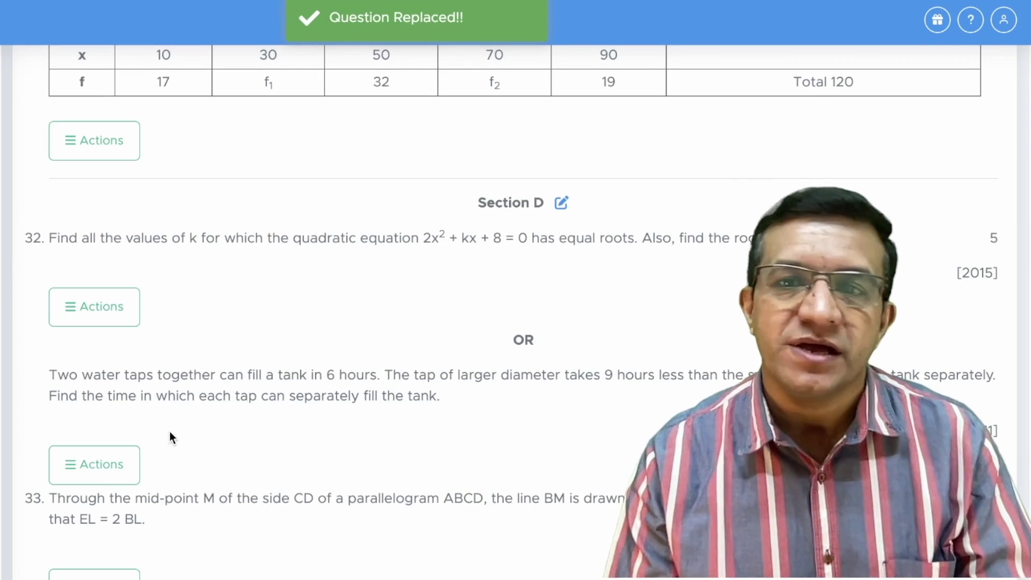
{"action": "scroll", "coordinate": [279, 371], "scroll_direction": "down", "scroll_amount": 6}
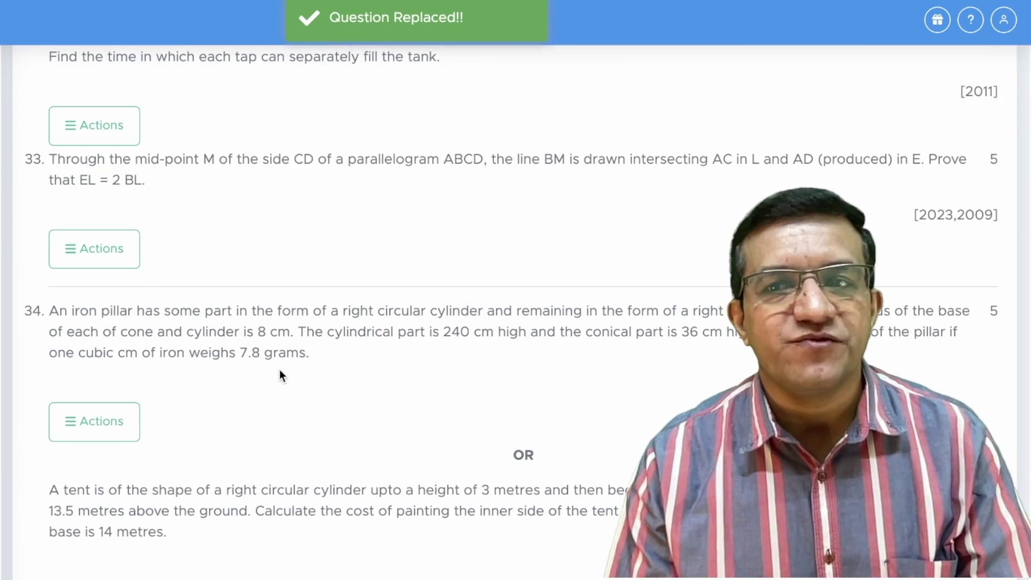
{"action": "scroll", "coordinate": [278, 371], "scroll_direction": "down", "scroll_amount": 7}
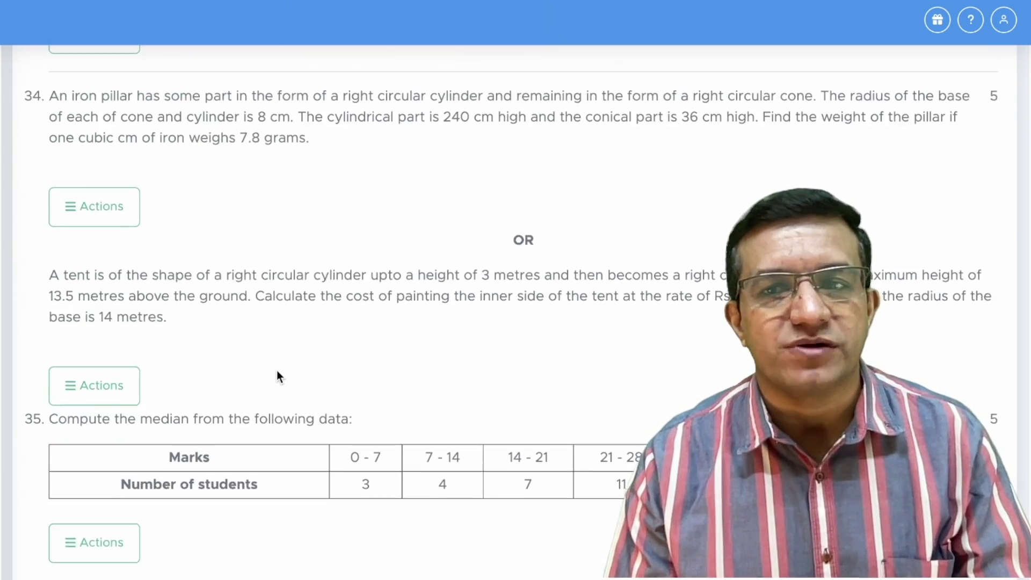
{"action": "scroll", "coordinate": [277, 370], "scroll_direction": "down", "scroll_amount": 14}
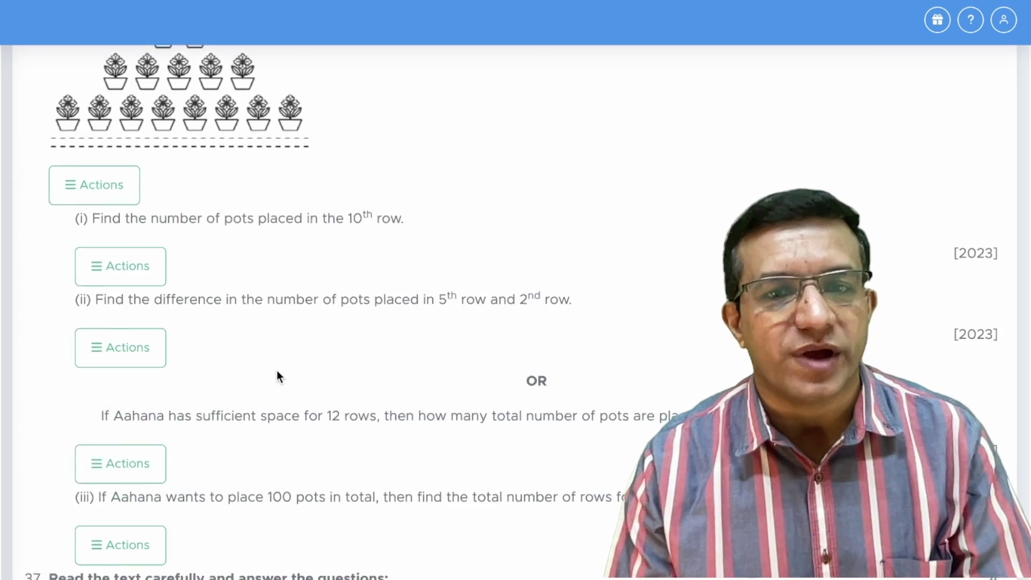
{"action": "scroll", "coordinate": [277, 370], "scroll_direction": "down", "scroll_amount": 13}
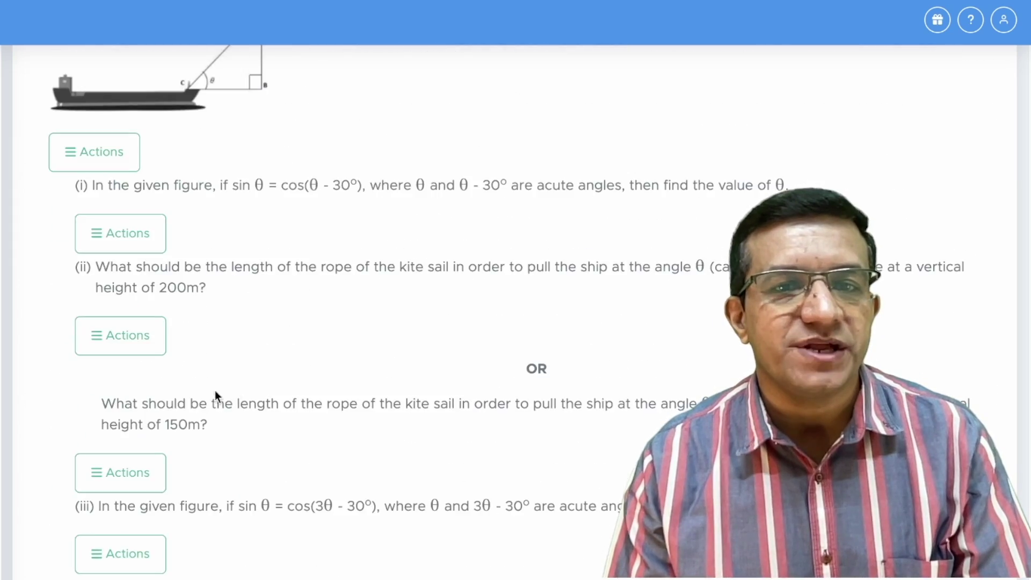
{"action": "key", "text": "Home"}
{"action": "scroll", "coordinate": [200, 400], "scroll_direction": "down", "scroll_amount": 5}
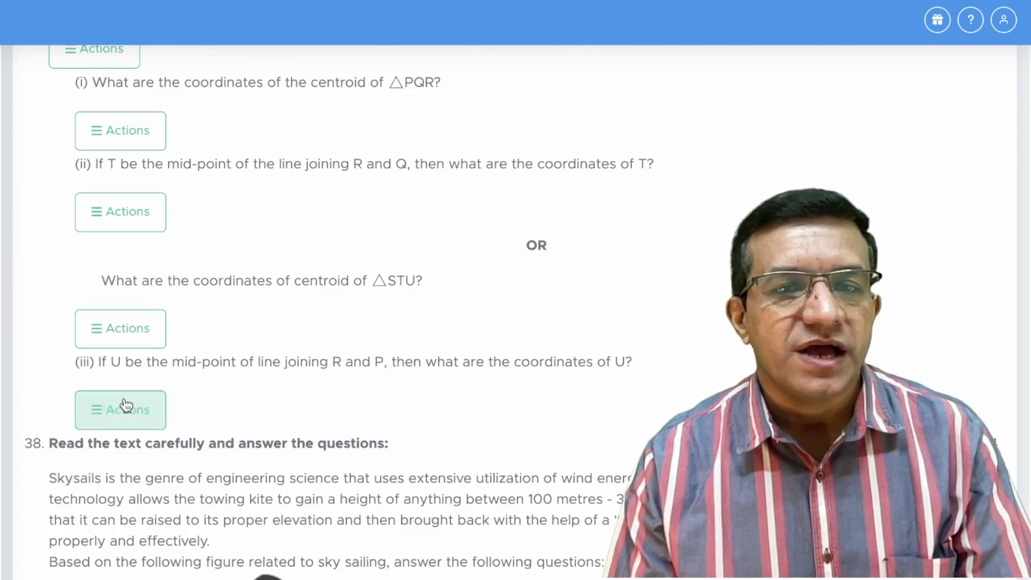
{"action": "left_click", "coordinate": [125, 407]}
{"action": "left_click", "coordinate": [260, 98]}
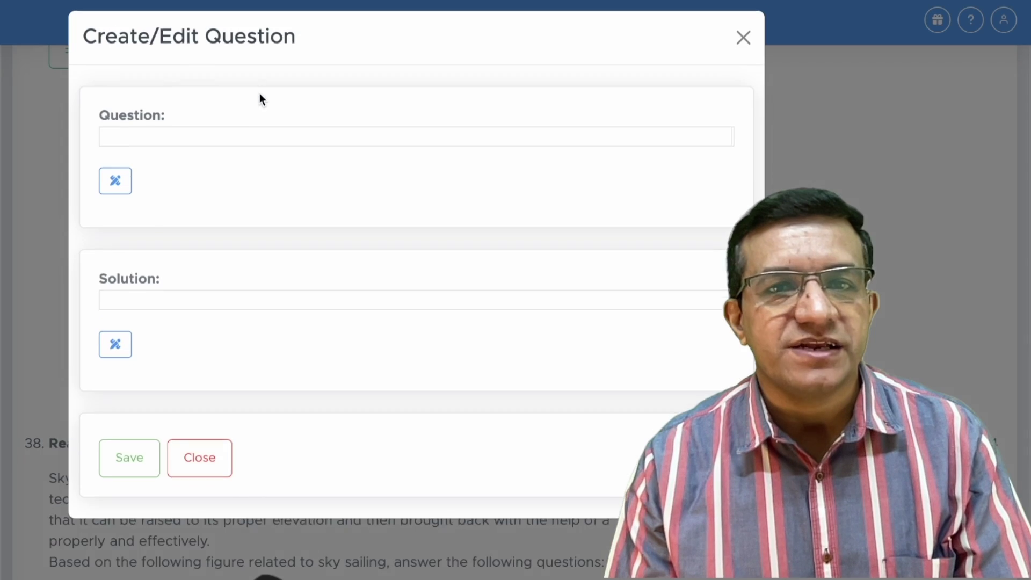
{"action": "left_click", "coordinate": [301, 155]}
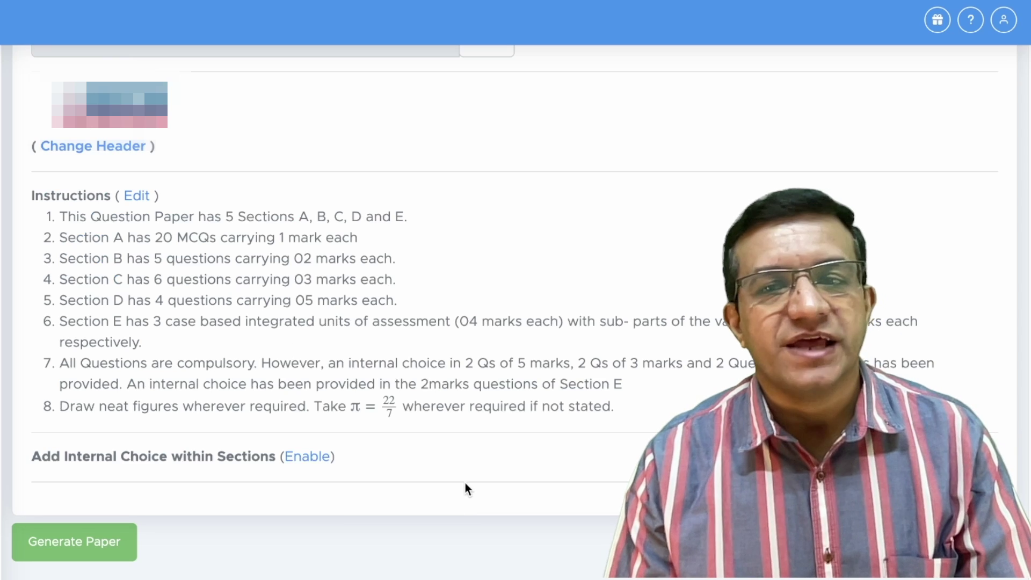
Step: Generate the PRE BOARD EXAM paper, refresh My Question Papers, and show the paper's actions
{"action": "left_click", "coordinate": [66, 543]}
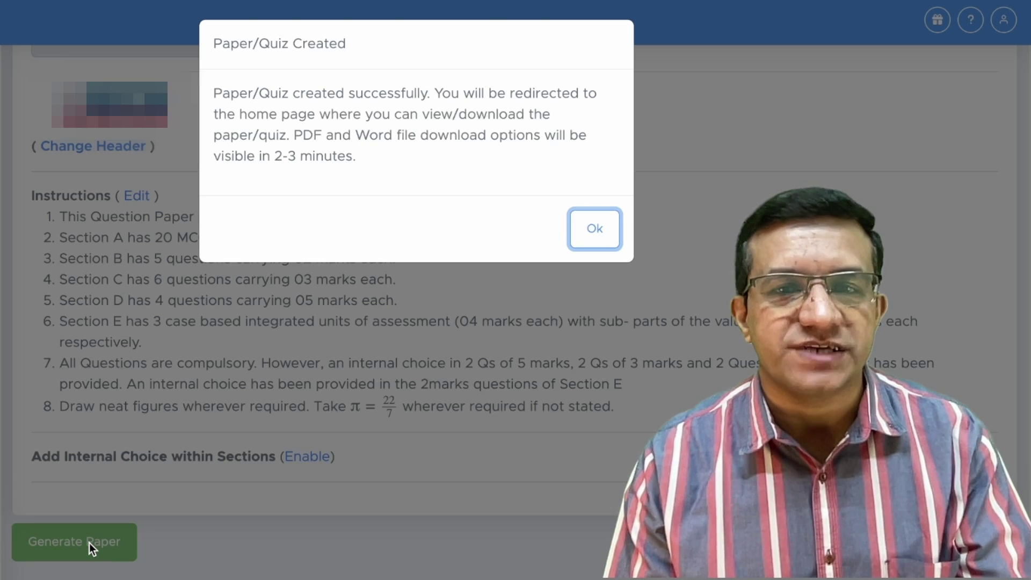
{"action": "left_click", "coordinate": [595, 228]}
{"action": "scroll", "coordinate": [436, 337], "scroll_direction": "down", "scroll_amount": 4}
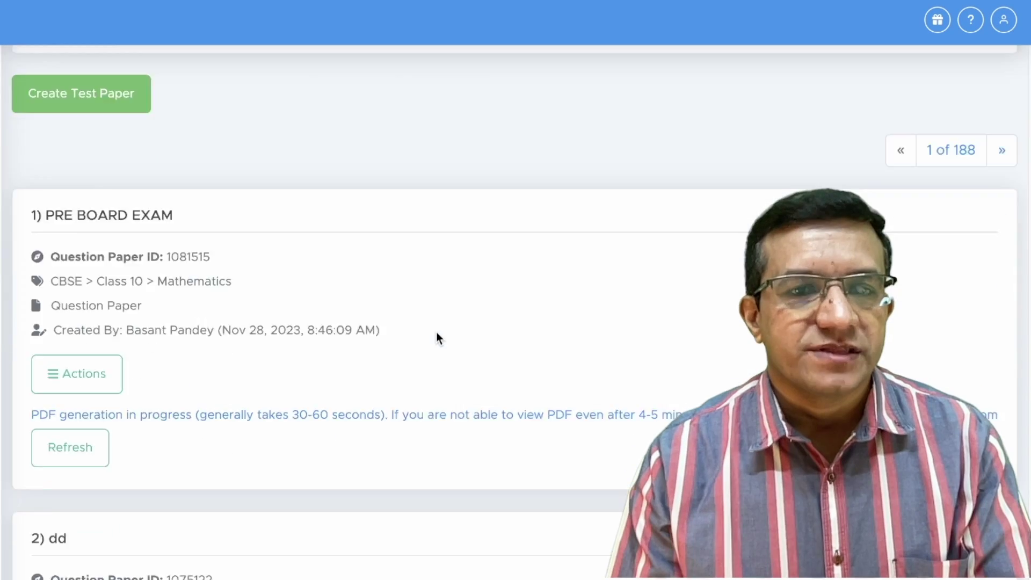
{"action": "scroll", "coordinate": [436, 332], "scroll_direction": "down", "scroll_amount": 3}
{"action": "left_click", "coordinate": [75, 305]}
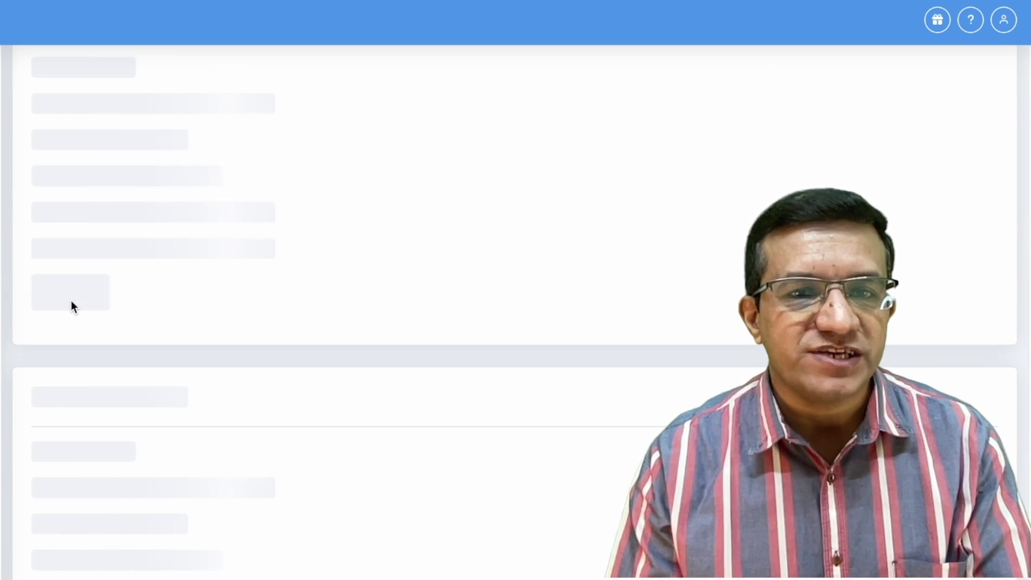
{"action": "left_click", "coordinate": [78, 303]}
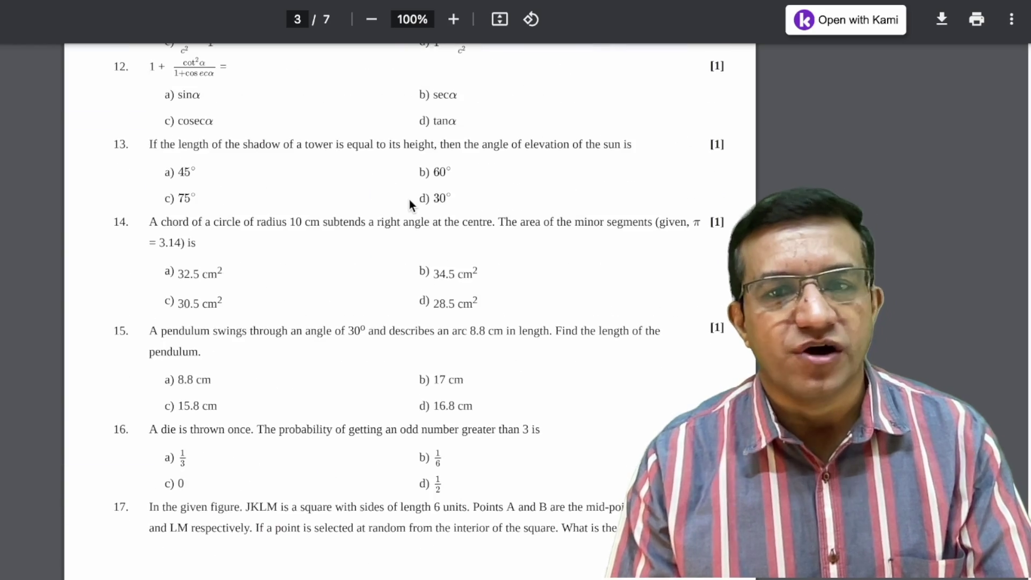
{"action": "scroll", "coordinate": [409, 201], "scroll_direction": "down", "scroll_amount": 10}
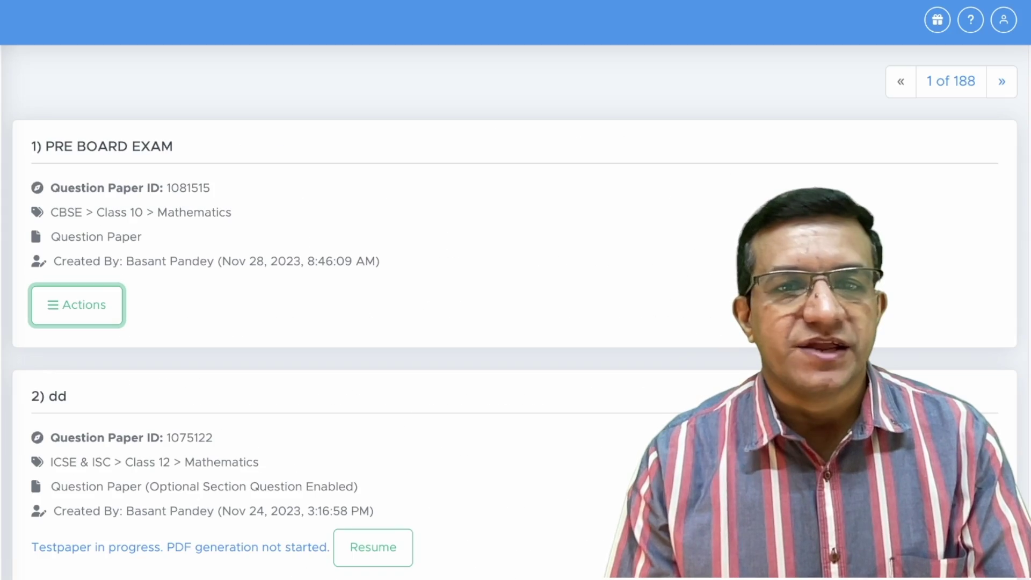
Step: Look through the question PDF, then the 11-page solution PDF, returning to the paper's actions
{"action": "left_click", "coordinate": [77, 314]}
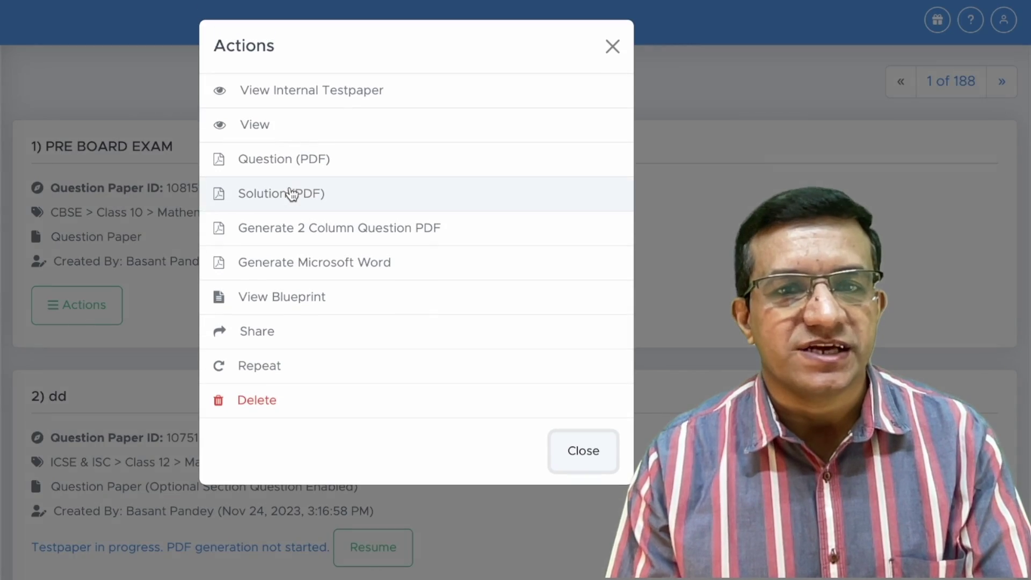
{"action": "left_click", "coordinate": [292, 194]}
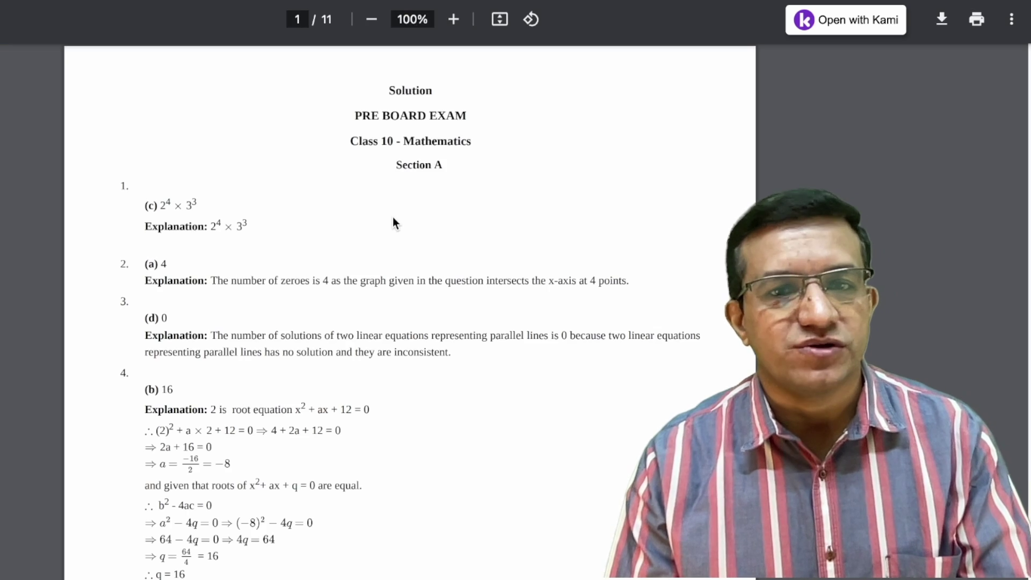
{"action": "scroll", "coordinate": [392, 217], "scroll_direction": "down", "scroll_amount": 10}
{"action": "scroll", "coordinate": [392, 226], "scroll_direction": "down", "scroll_amount": 20}
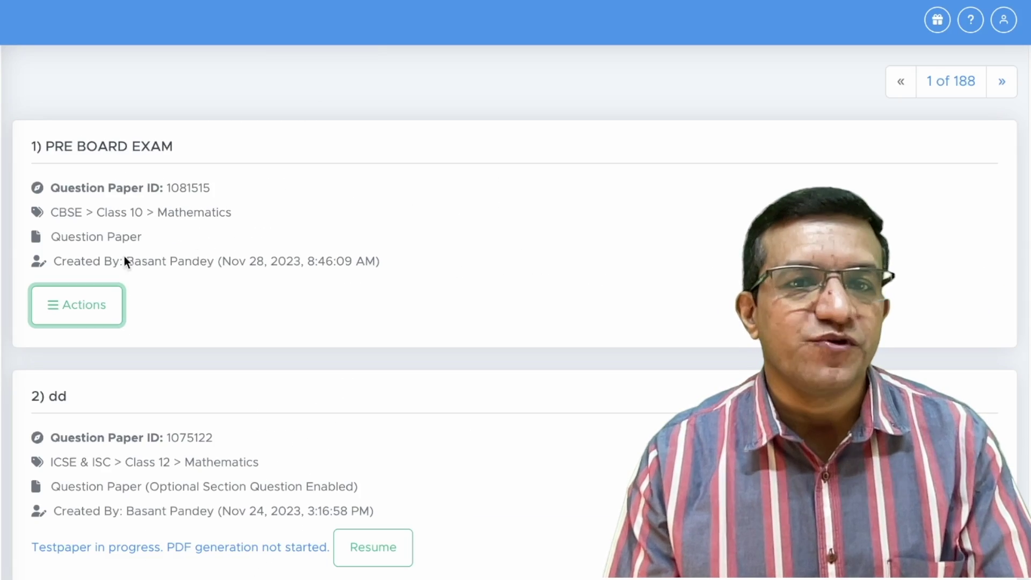
{"action": "left_click", "coordinate": [83, 309]}
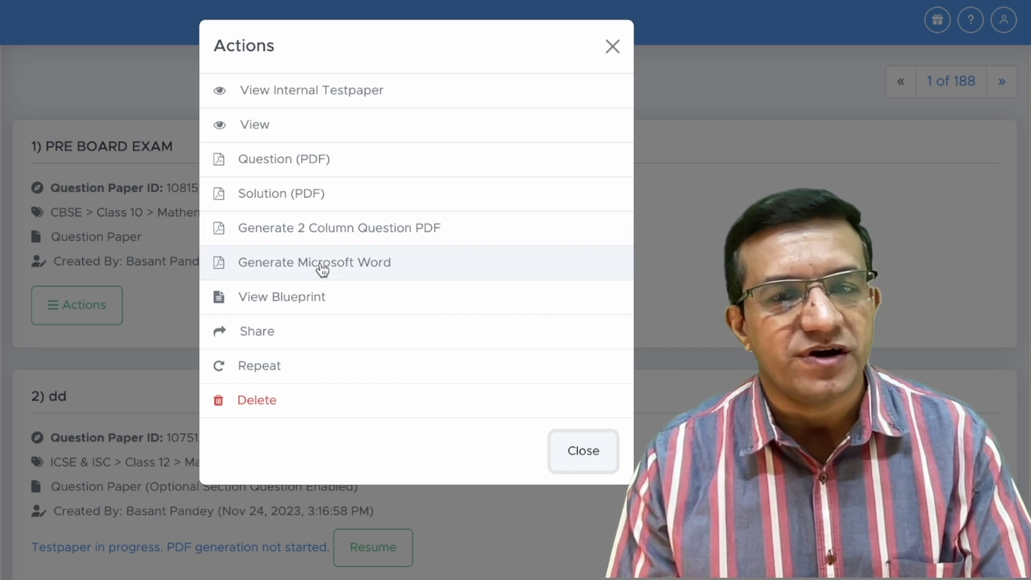
Step: Generate a Word version of PRE BOARD EXAM and download it as testpaper-1081515
{"action": "left_click", "coordinate": [322, 265]}
{"action": "left_click", "coordinate": [598, 197]}
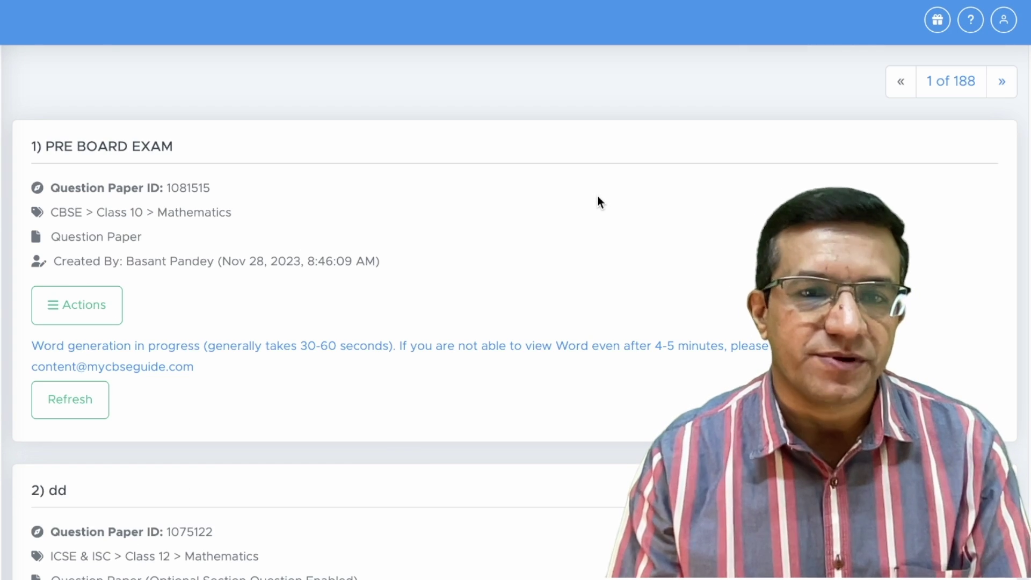
{"action": "left_click", "coordinate": [70, 397]}
{"action": "left_click", "coordinate": [76, 304]}
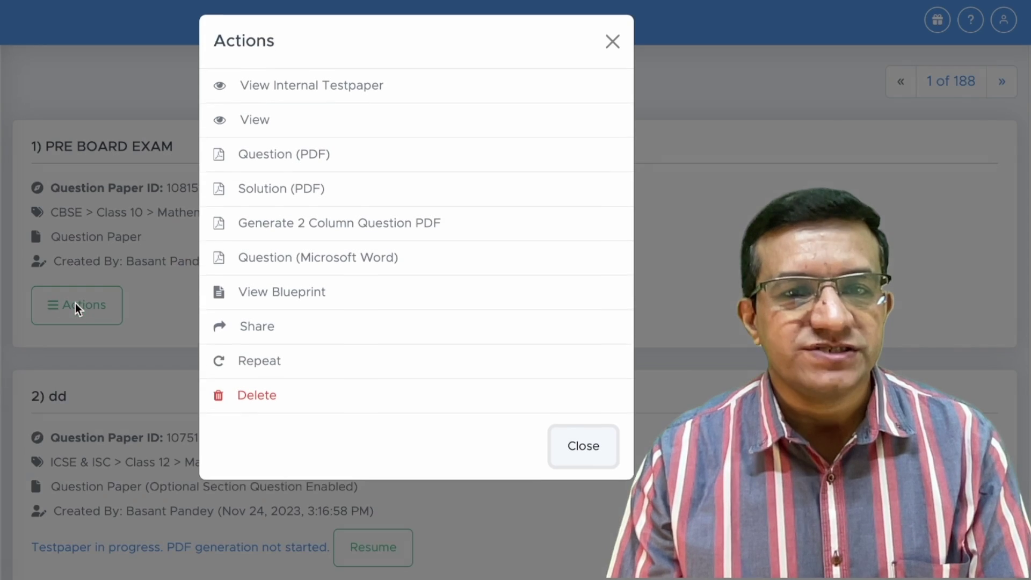
{"action": "left_click", "coordinate": [326, 264]}
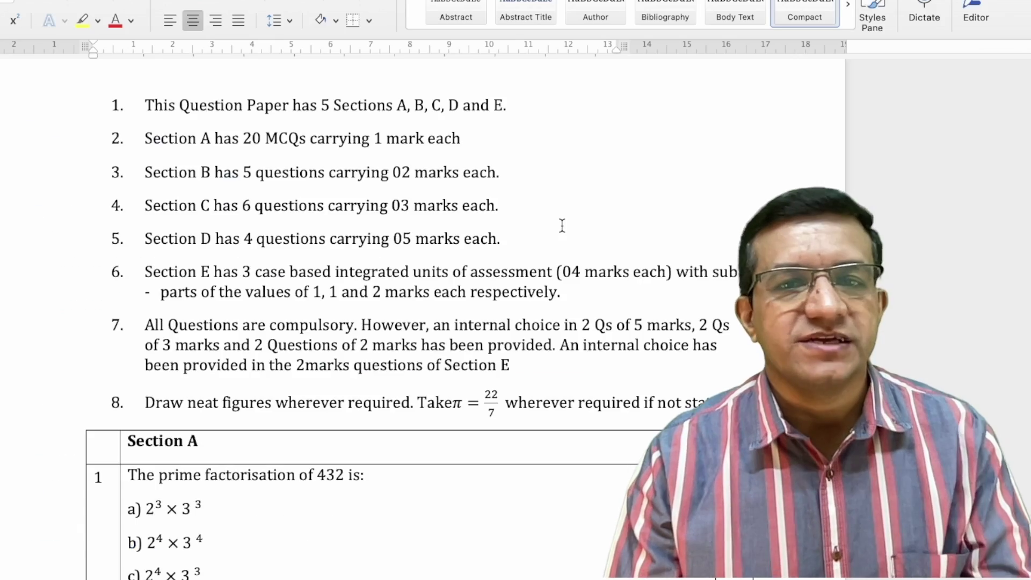
{"action": "scroll", "coordinate": [562, 224], "scroll_direction": "down", "scroll_amount": 10}
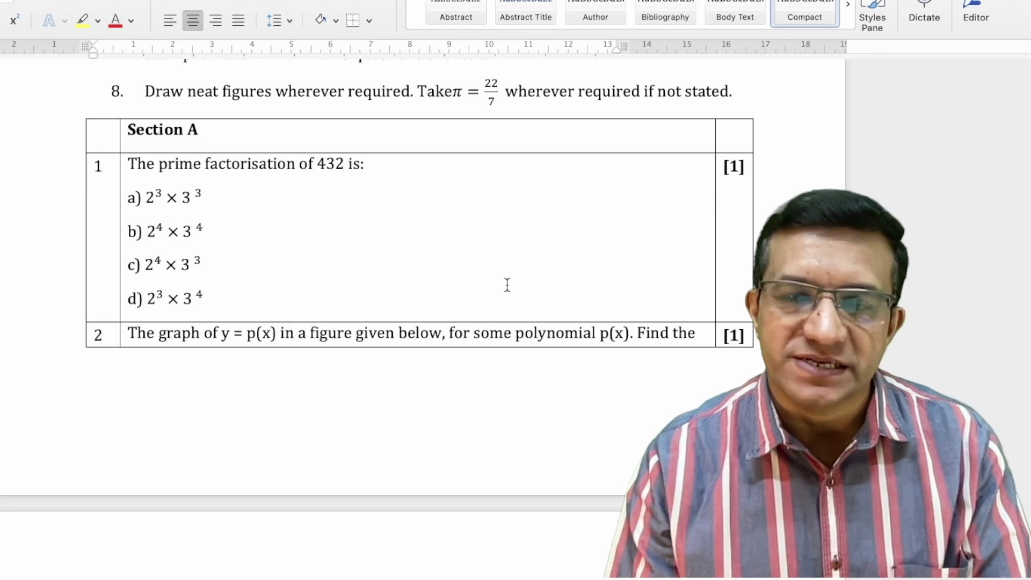
{"action": "scroll", "coordinate": [506, 286], "scroll_direction": "down", "scroll_amount": 10}
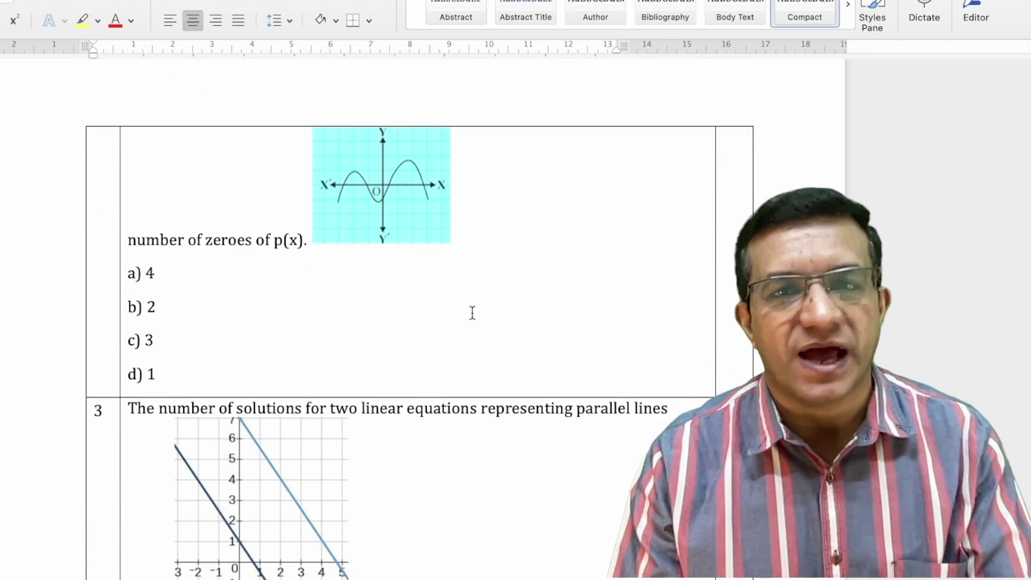
{"action": "scroll", "coordinate": [472, 311], "scroll_direction": "up", "scroll_amount": 10}
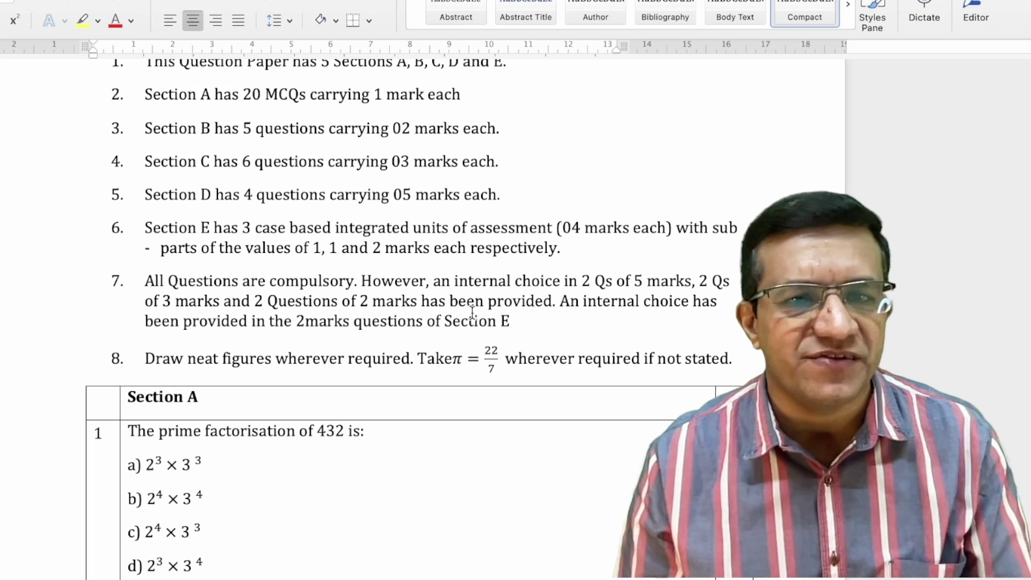
{"action": "scroll", "coordinate": [415, 326], "scroll_direction": "down", "scroll_amount": 4}
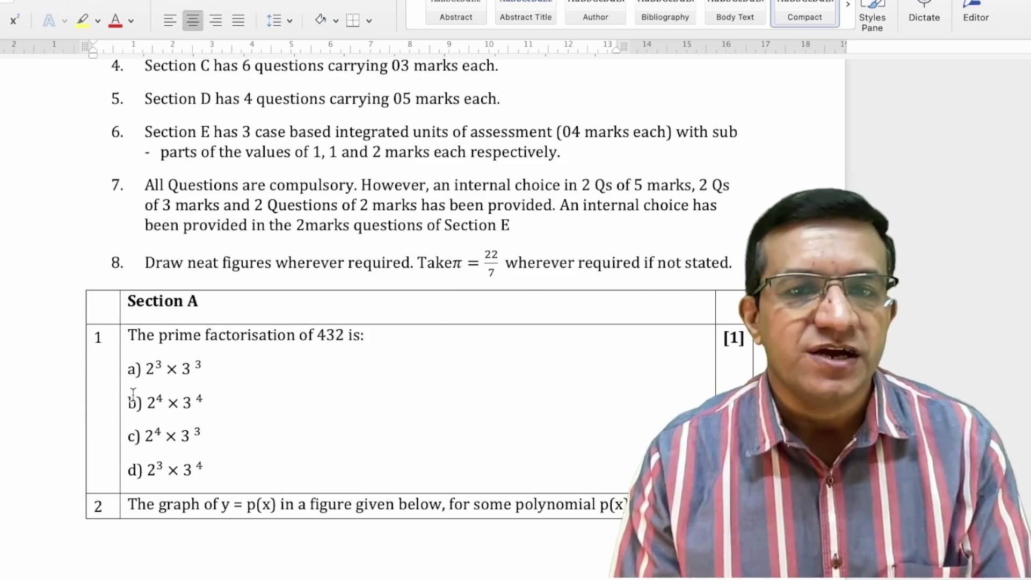
{"action": "left_click", "coordinate": [104, 307]}
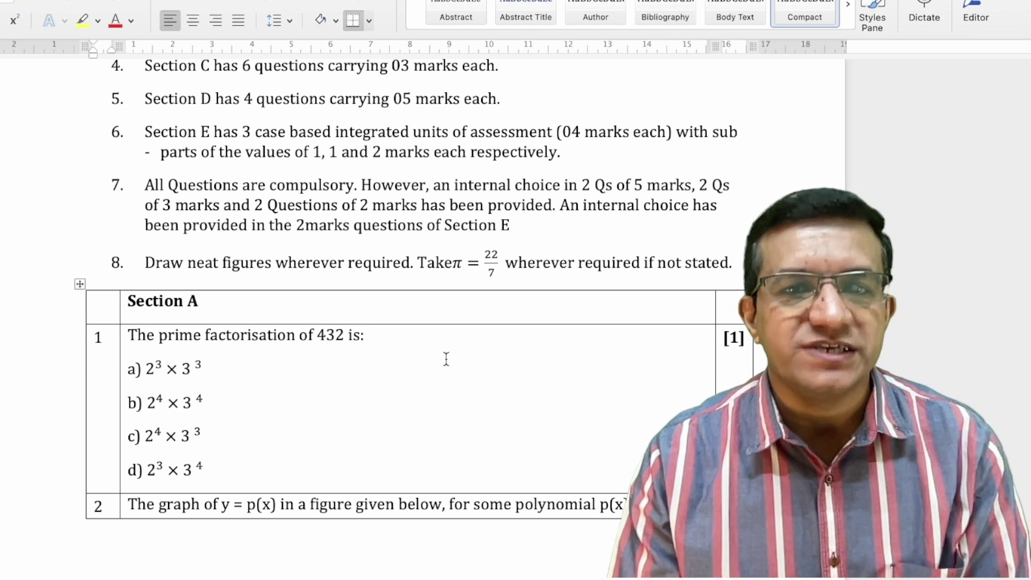
Step: Set the Section A question table's borders to None in Borders and Shading
{"action": "right_click", "coordinate": [98, 308]}
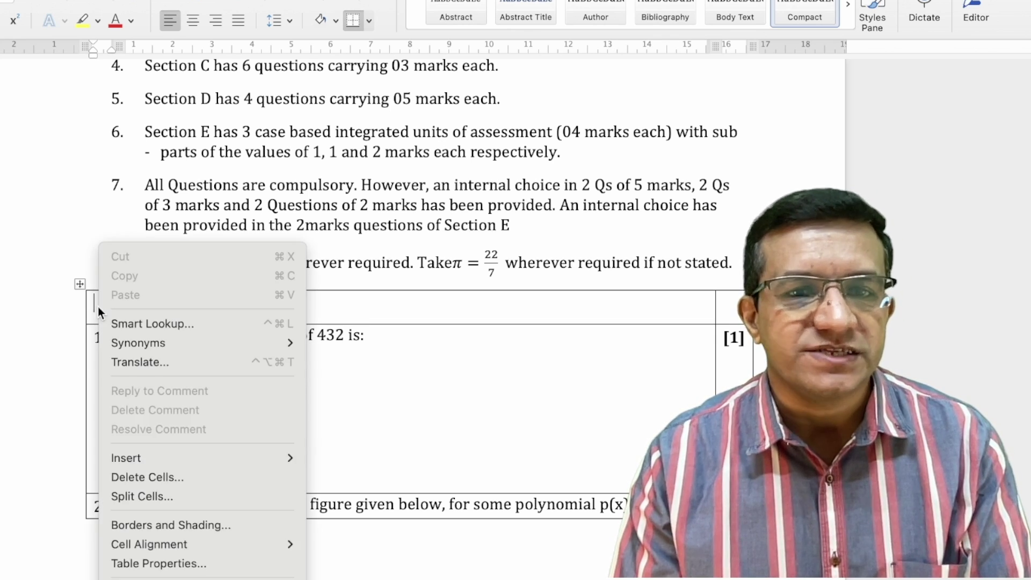
{"action": "left_click", "coordinate": [191, 524]}
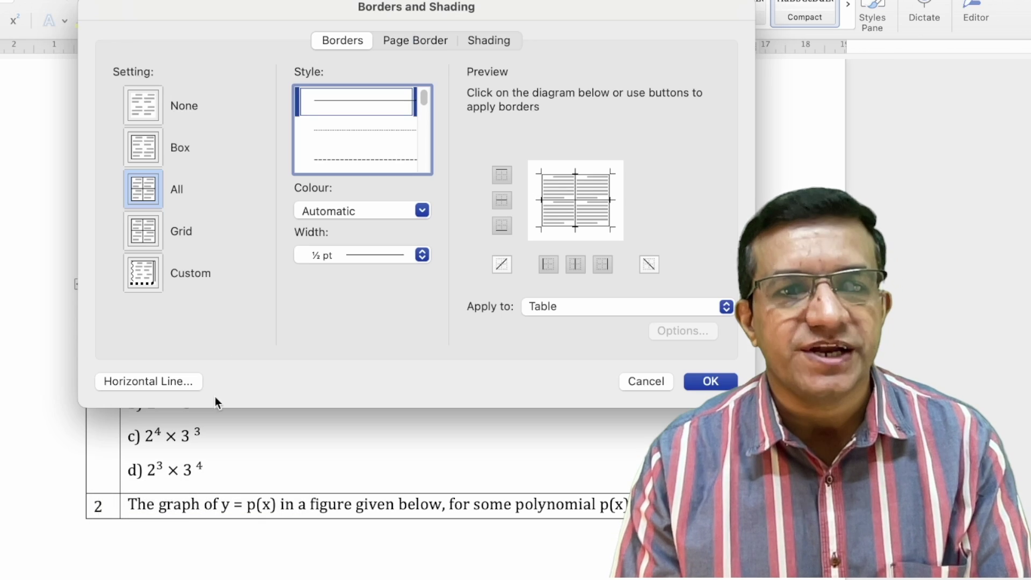
{"action": "left_click", "coordinate": [143, 106]}
{"action": "left_click", "coordinate": [713, 380]}
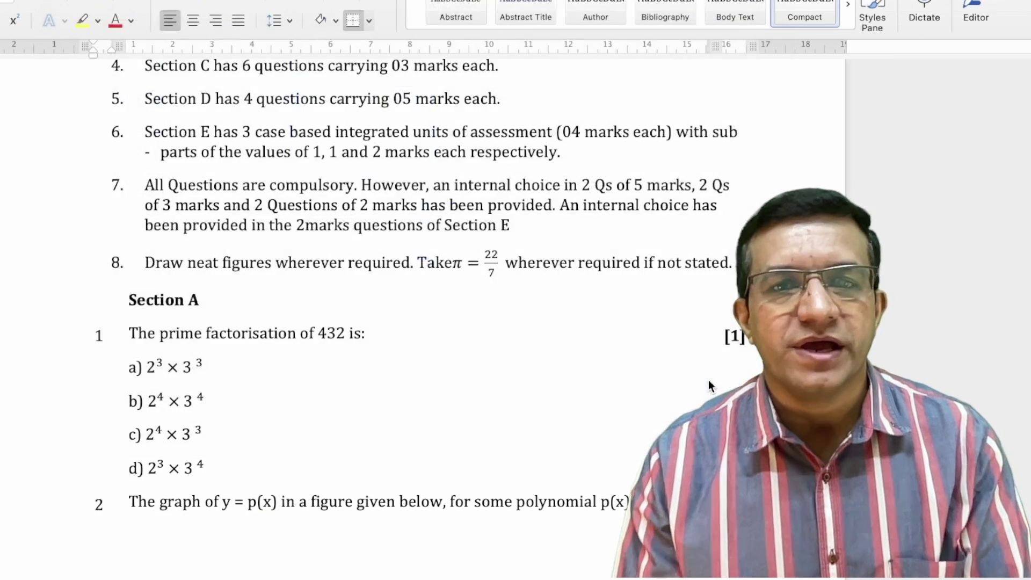